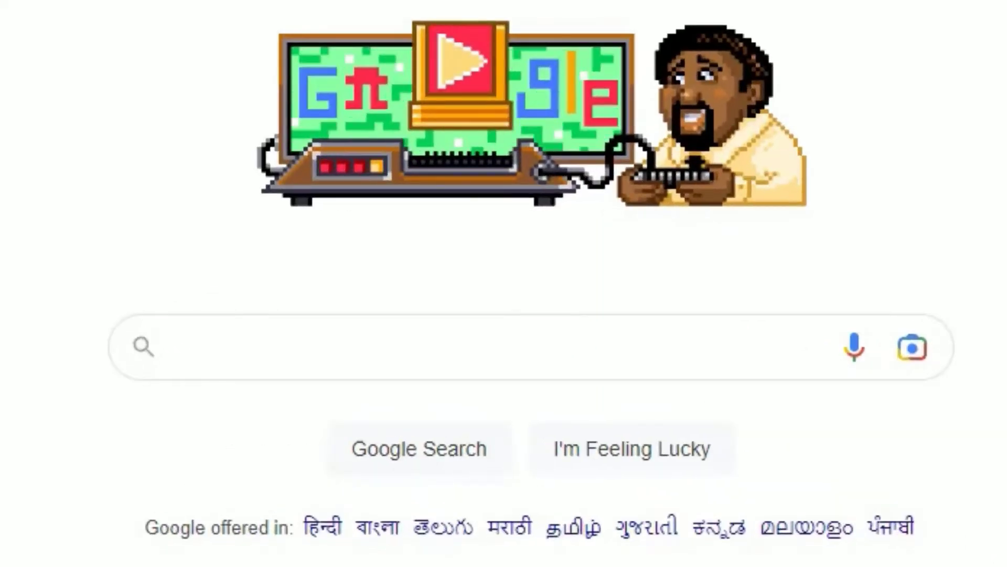
# Step: Search Google for binkw32.dll
pyautogui.click(344, 344)
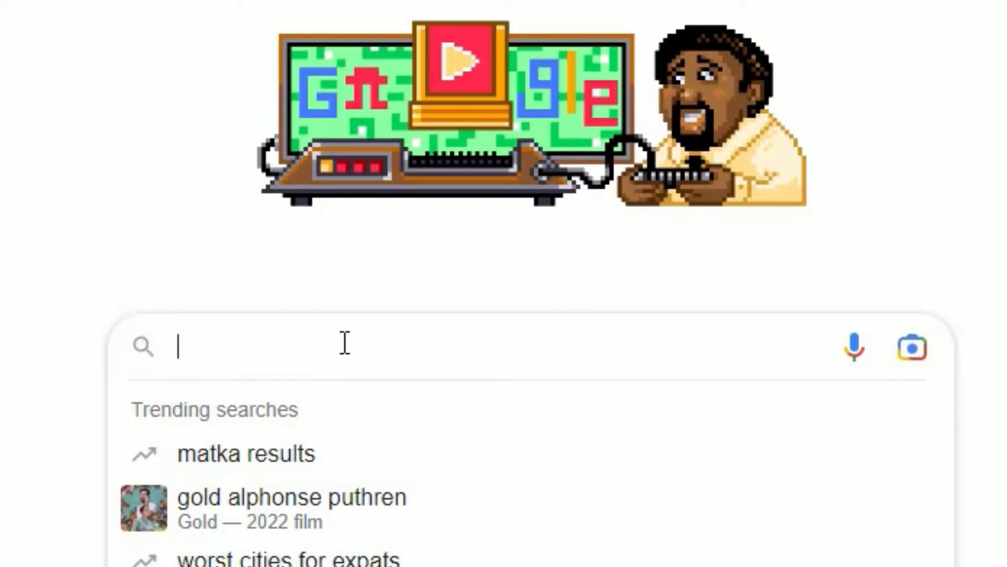
pyautogui.write('binkw')
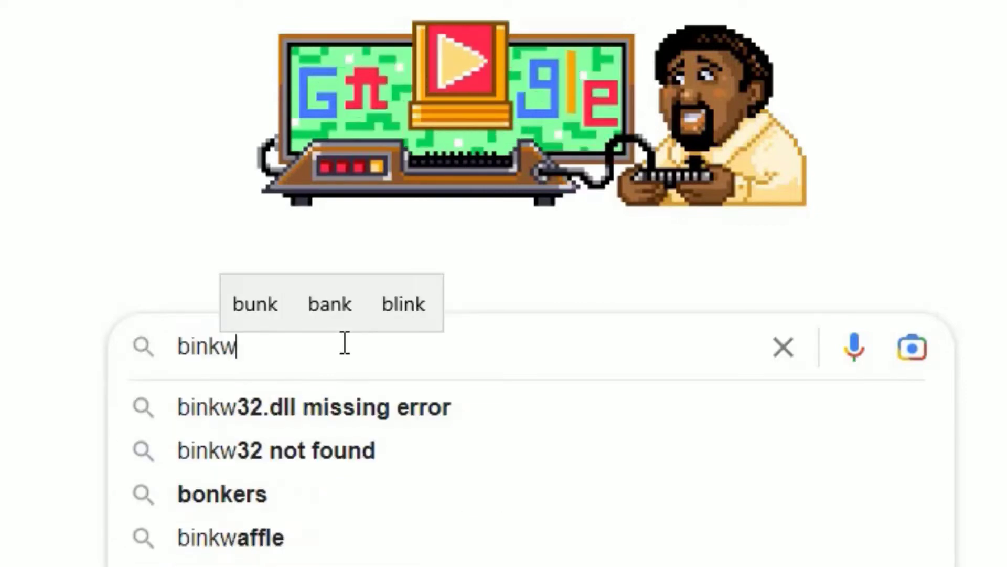
pyautogui.press('Down')
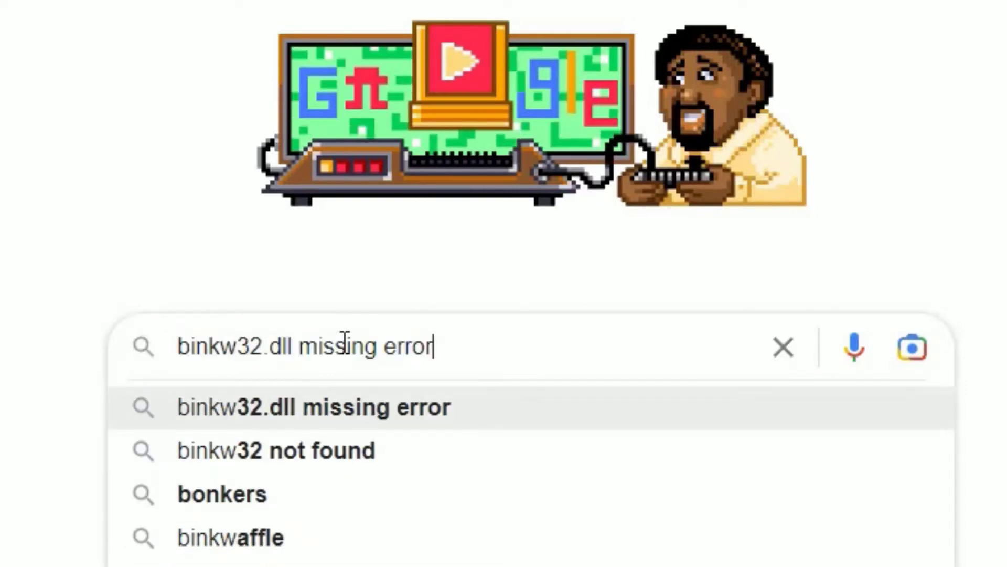
pyautogui.press('BackSpace')
pyautogui.press('BackSpace')
pyautogui.press('BackSpace')
pyautogui.press('BackSpace')
pyautogui.press('BackSpace')
pyautogui.press('BackSpace')
pyautogui.press('BackSpace')
pyautogui.press('BackSpace')
pyautogui.press('BackSpace')
pyautogui.press('BackSpace')
pyautogui.press('BackSpace')
pyautogui.press('BackSpace')
pyautogui.press('BackSpace')
pyautogui.press('BackSpace')
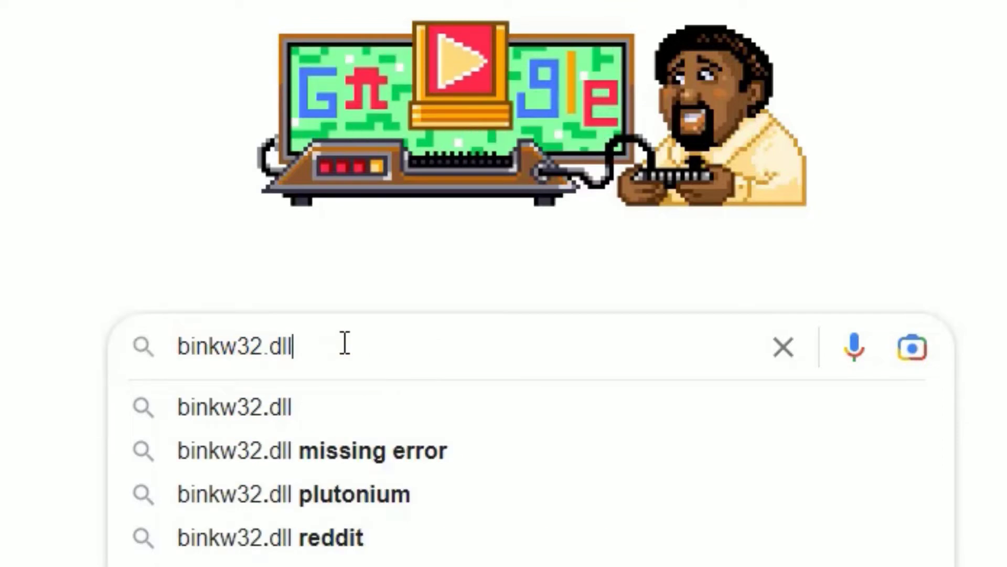
pyautogui.press('Return')
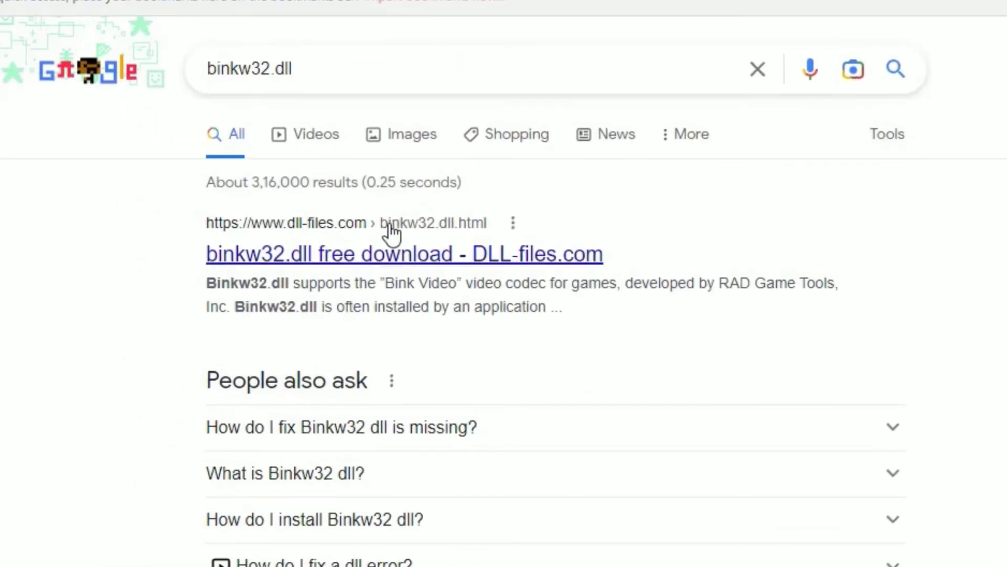
# Step: Download version 1.0j of binkw32.dll from its DLL-files.com page
pyautogui.click(274, 276)
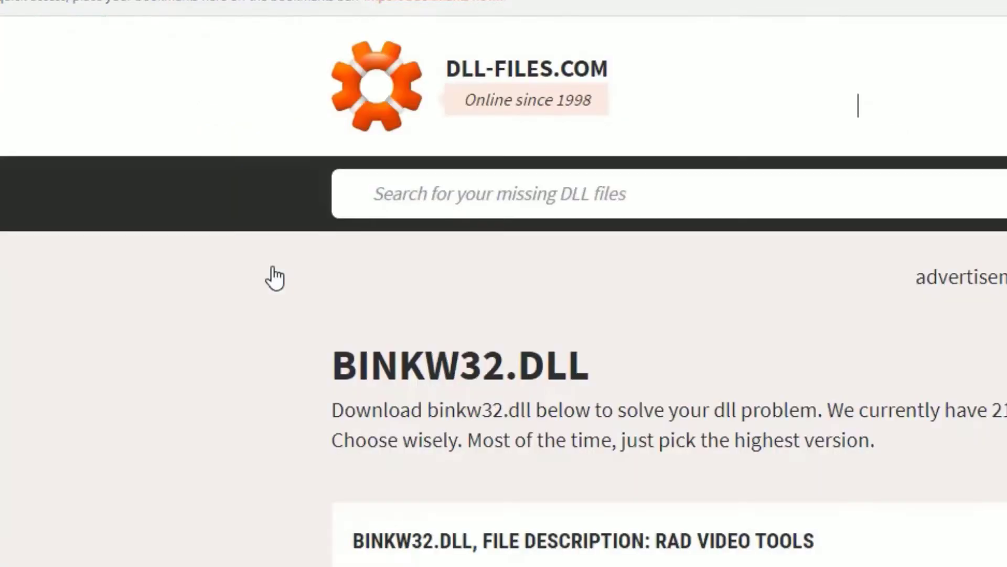
pyautogui.scroll(-10, 153, 404)
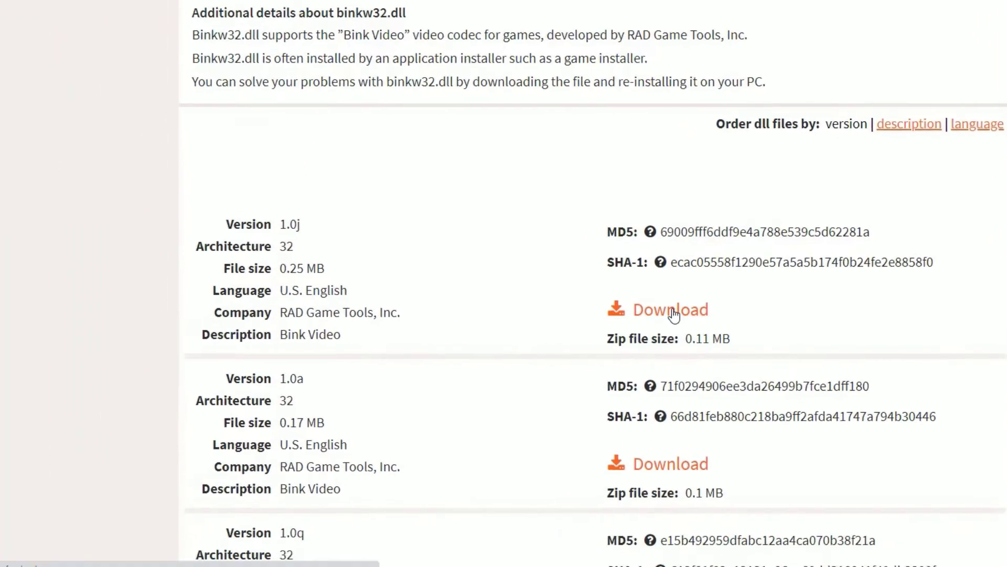
pyautogui.click(674, 314)
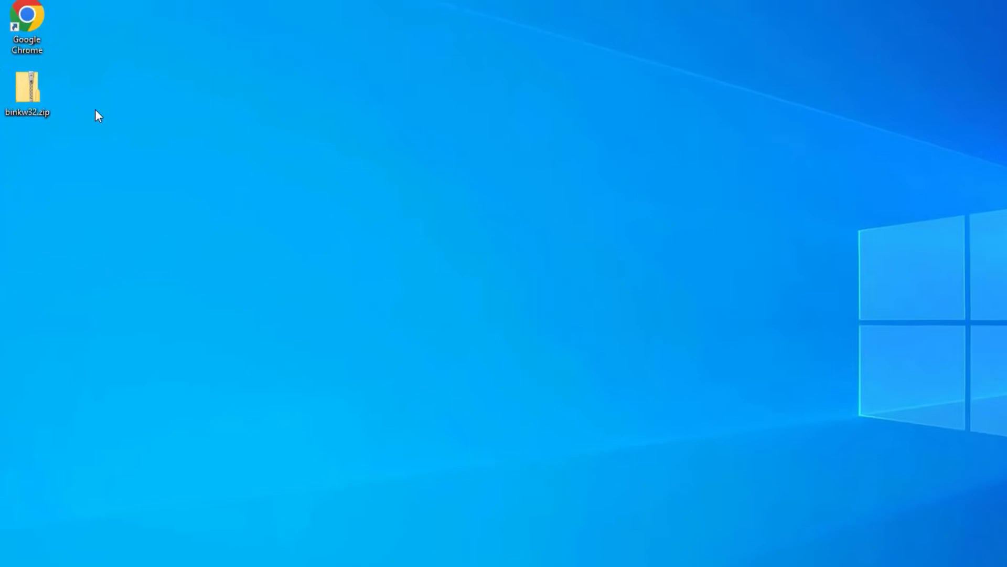
# Step: Extract binkw32.zip into a binkw32 folder on the desktop and select binkw32.dll
pyautogui.rightClick(39, 97)
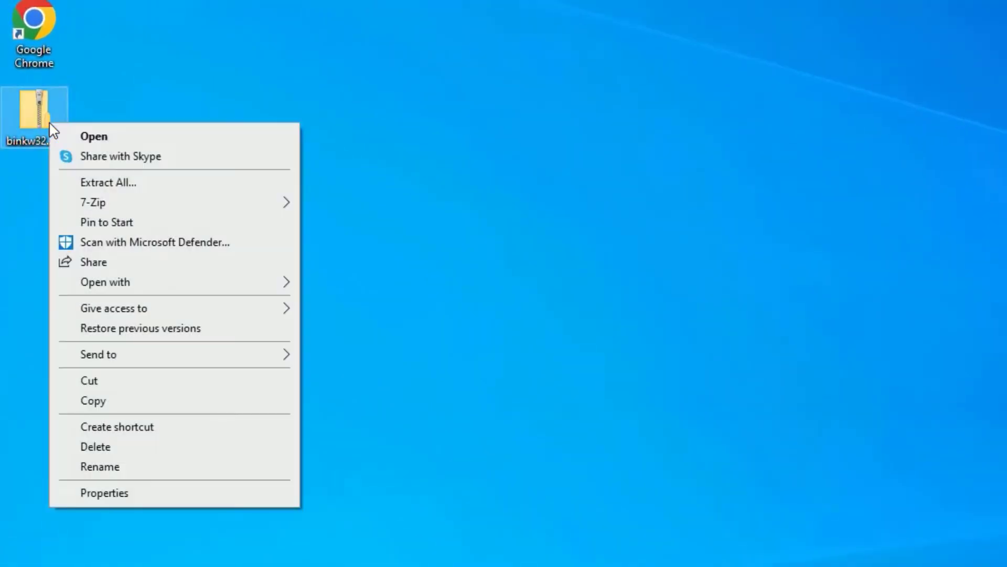
pyautogui.click(108, 182)
pyautogui.click(827, 483)
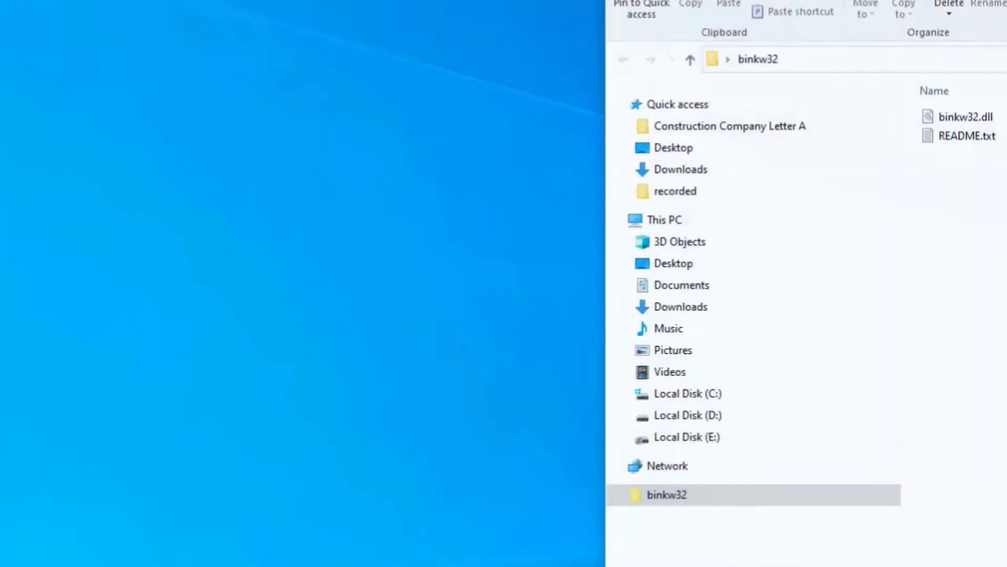
pyautogui.click(577, 214)
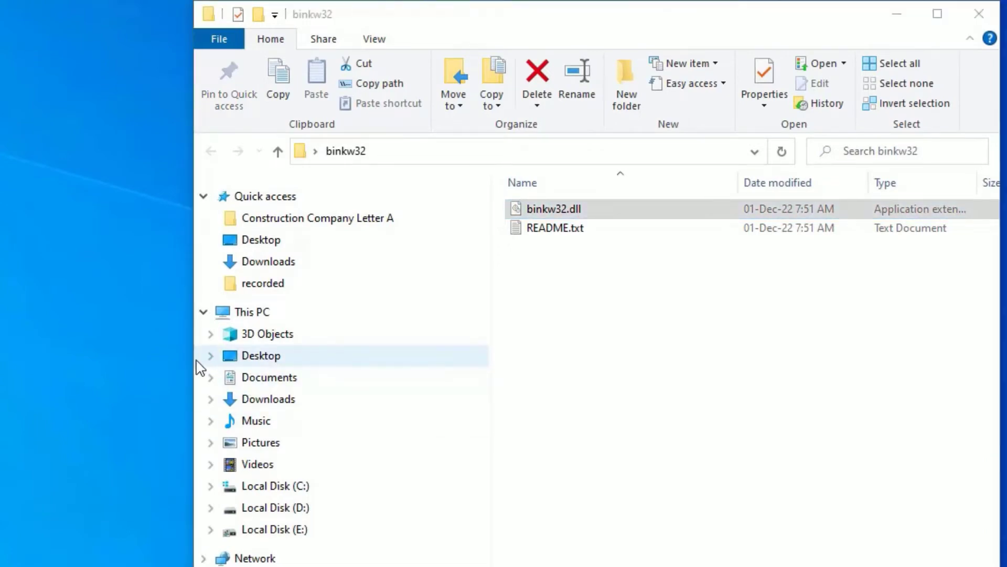
# Step: Open This PC through Windows search
pyautogui.click(129, 557)
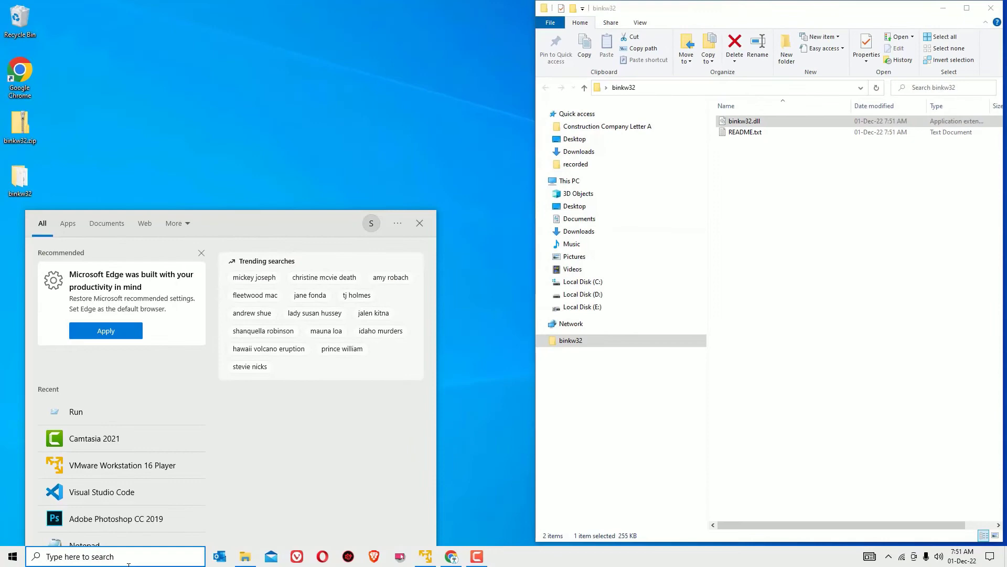
pyautogui.write('this')
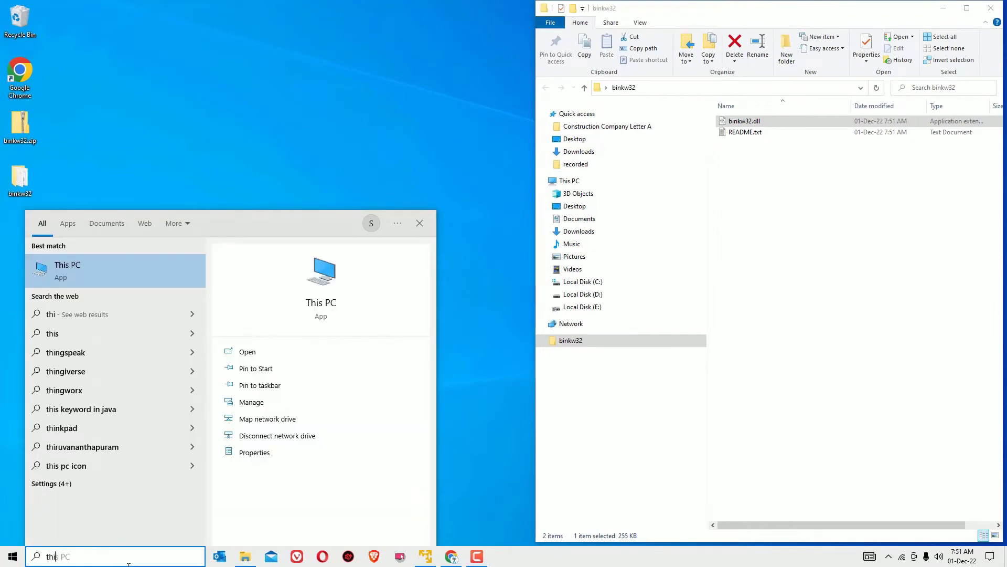
pyautogui.press('Return')
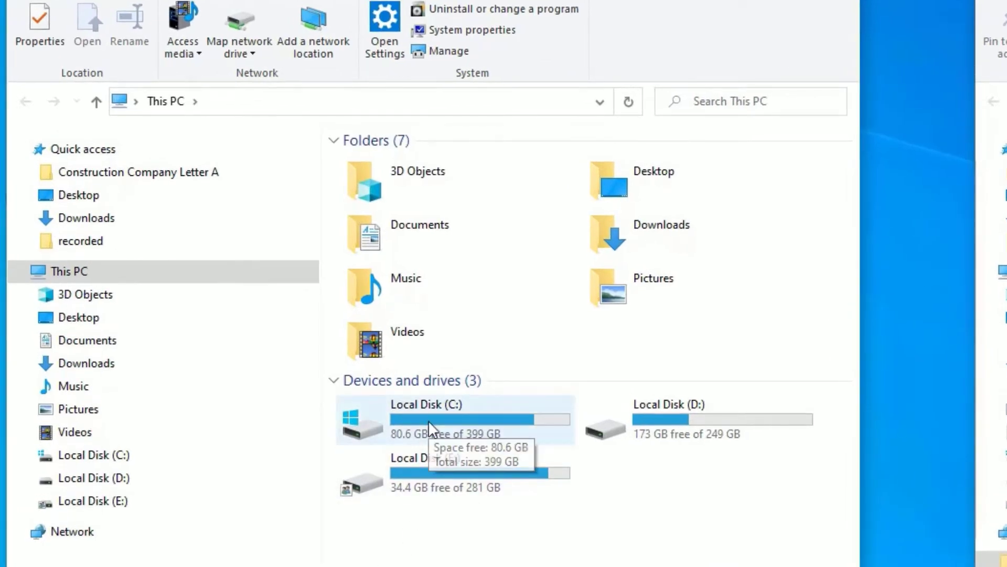
# Step: Browse to C:\Windows and select the System32 folder
pyautogui.doubleClick(397, 406)
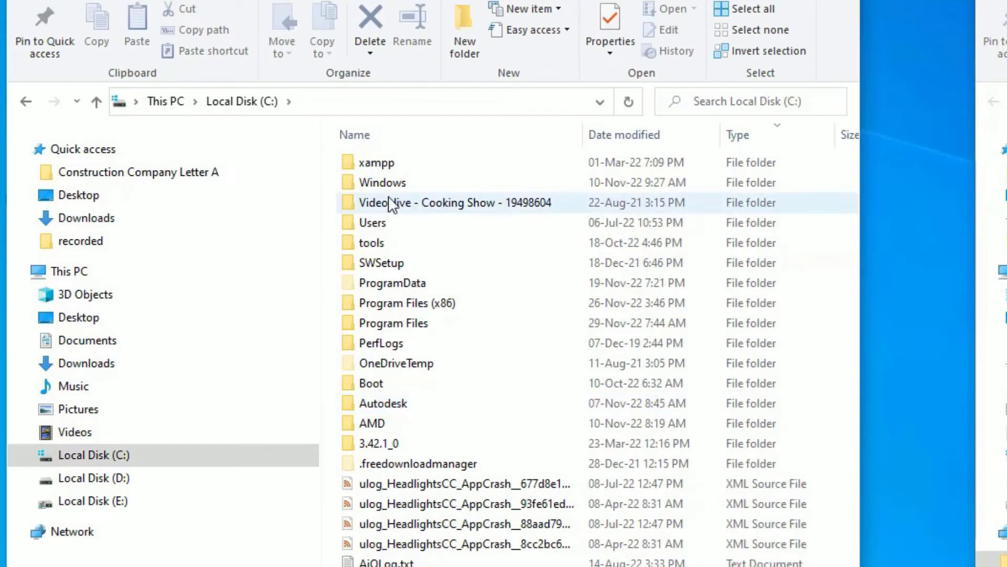
pyautogui.doubleClick(362, 183)
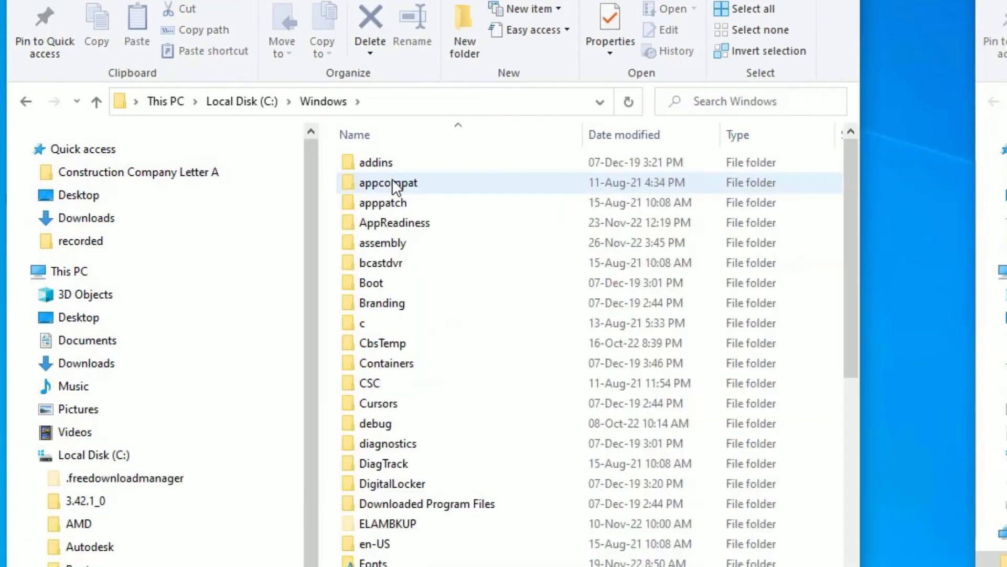
pyautogui.scroll(-15, 530, 307)
pyautogui.scroll(7, 529, 307)
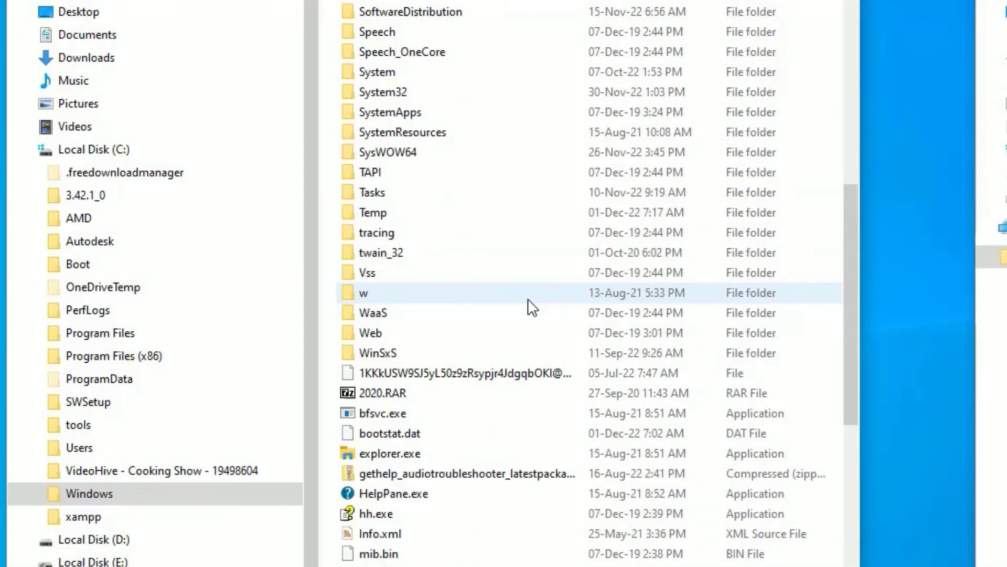
pyautogui.click(414, 92)
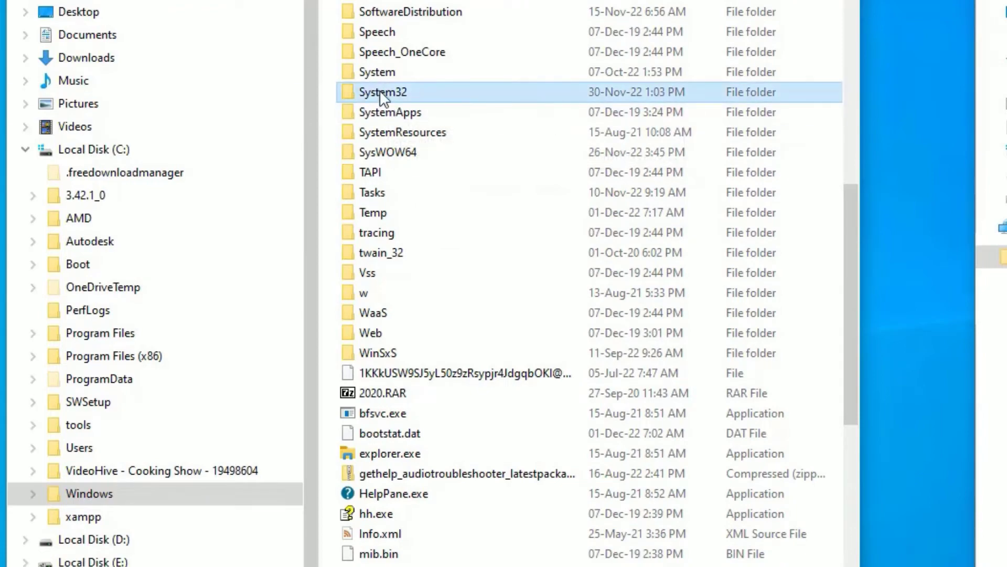
# Step: Copy binkw32.dll into C:\Windows\System32, granting administrator permission for the paste
pyautogui.doubleClick(414, 92)
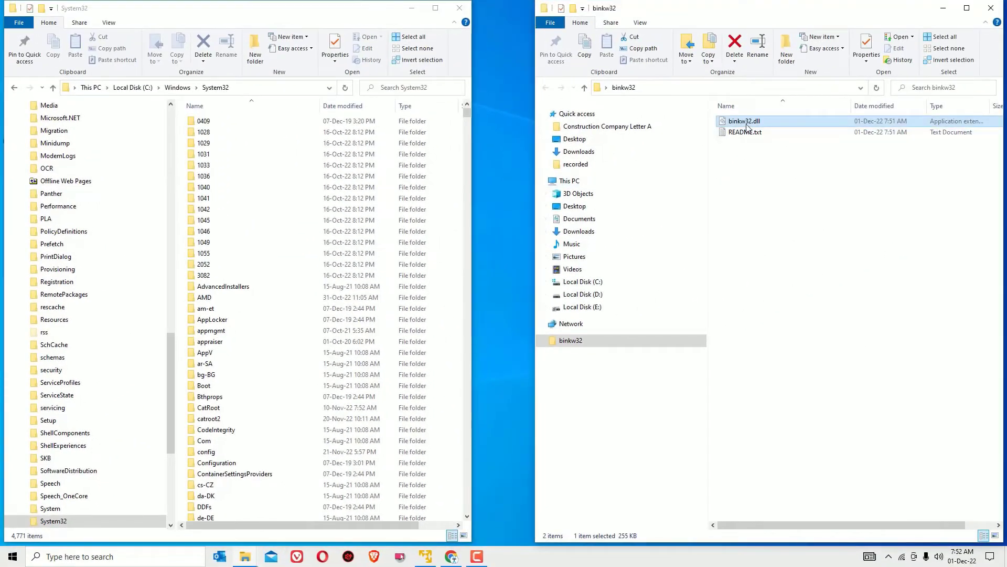
pyautogui.rightClick(746, 122)
pyautogui.click(758, 247)
pyautogui.rightClick(451, 303)
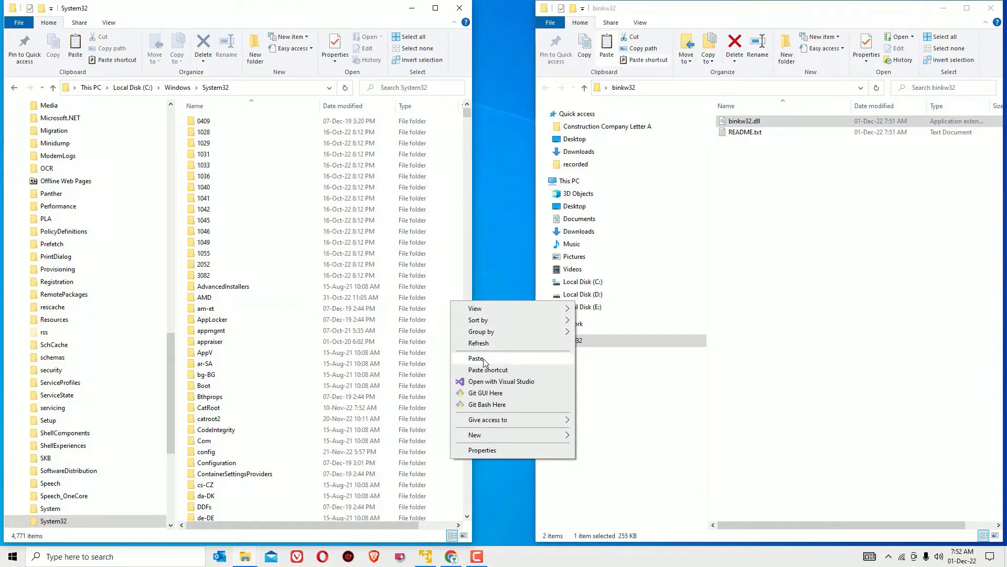
pyautogui.click(483, 359)
pyautogui.click(465, 206)
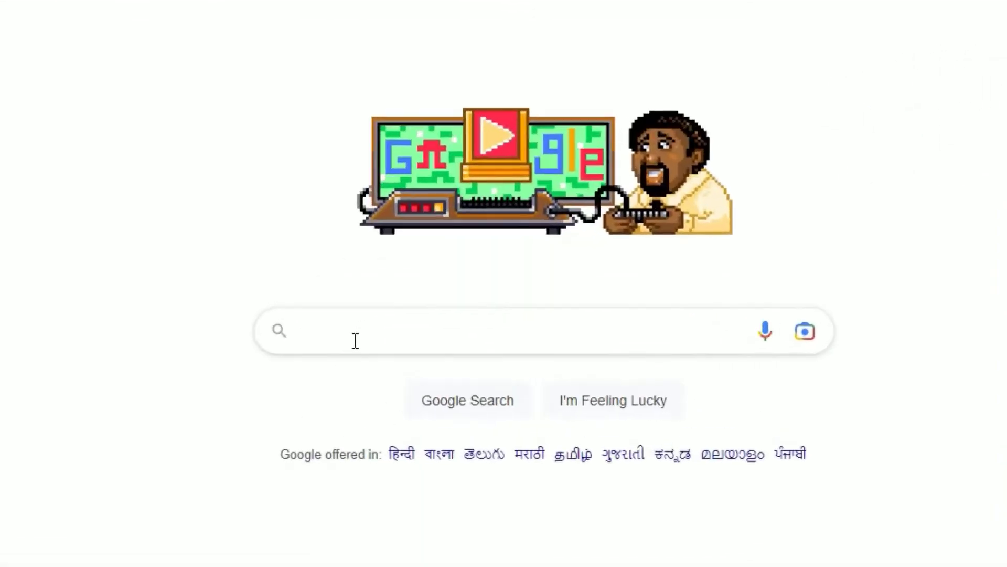
# Step: Search Google for 'directx download'
pyautogui.click(353, 339)
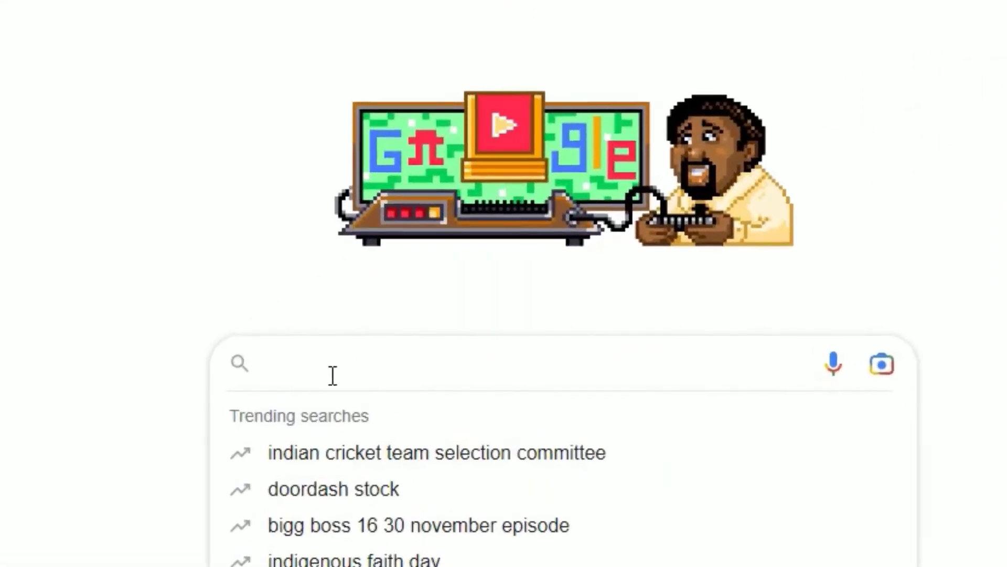
pyautogui.write('dire')
pyautogui.press('Down')
pyautogui.press('Down')
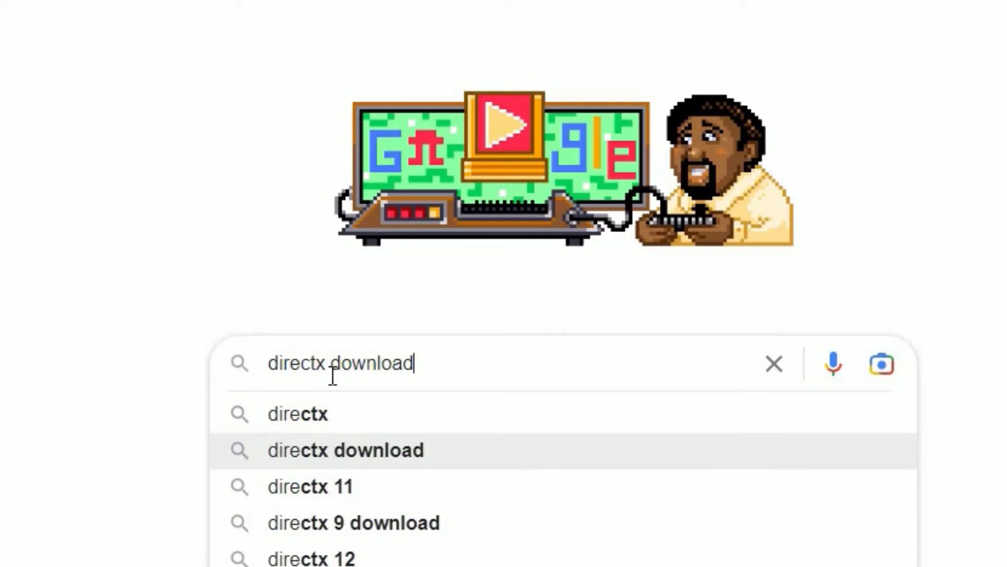
pyautogui.press('Return')
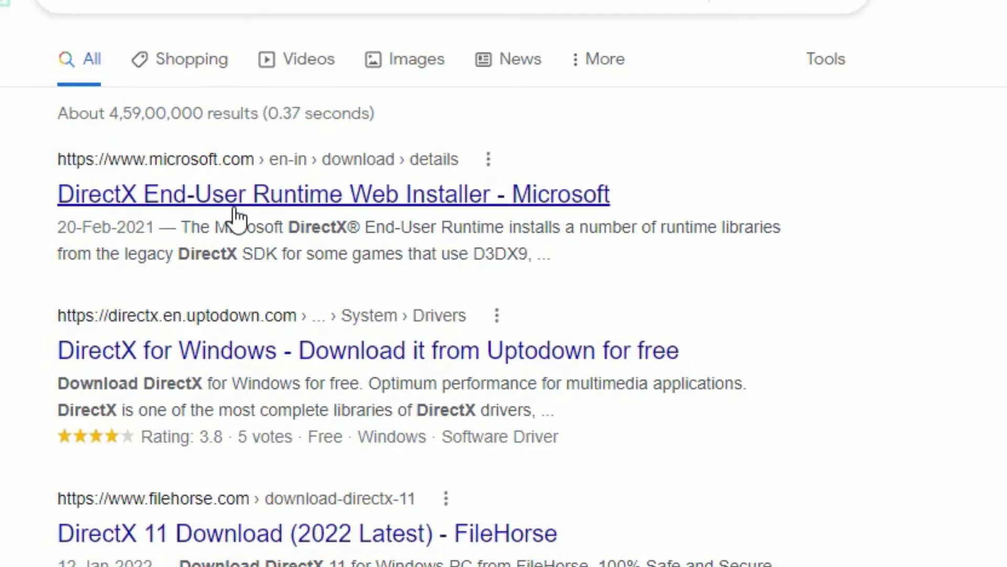
# Step: Download Microsoft's DirectX End-User Runtime Web Installer with English as the language
pyautogui.click(236, 216)
pyautogui.scroll(-8, 29, 388)
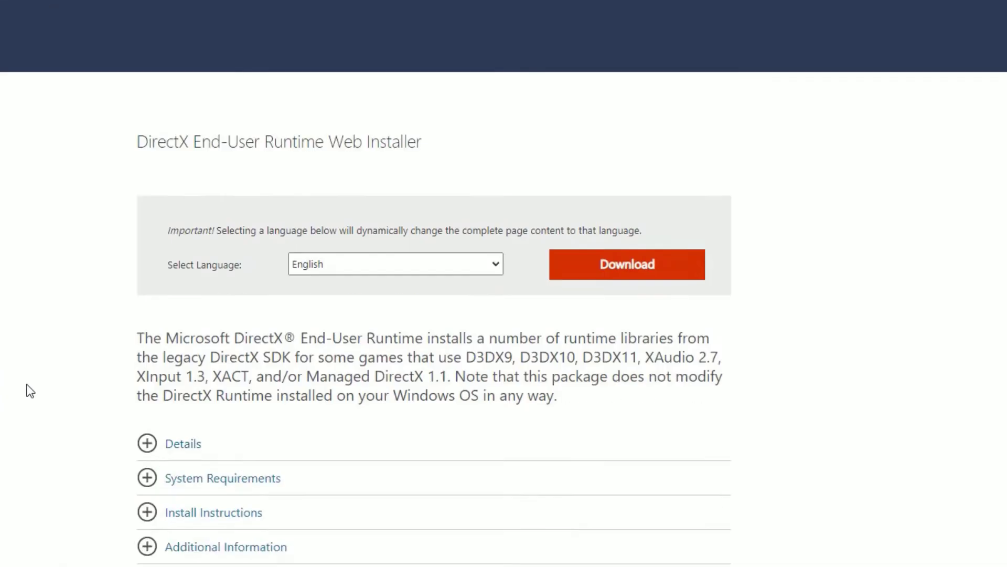
pyautogui.click(421, 168)
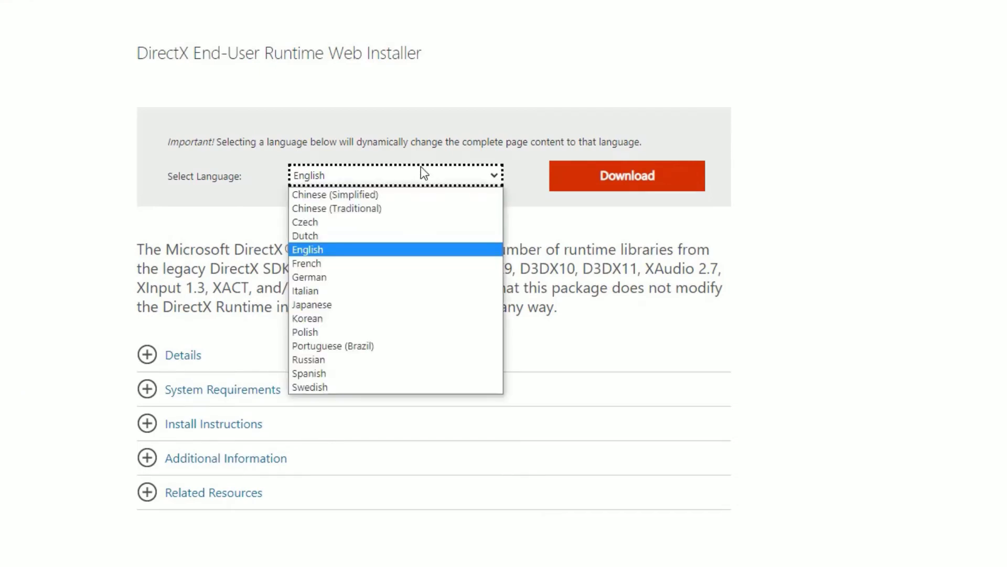
pyautogui.click(373, 252)
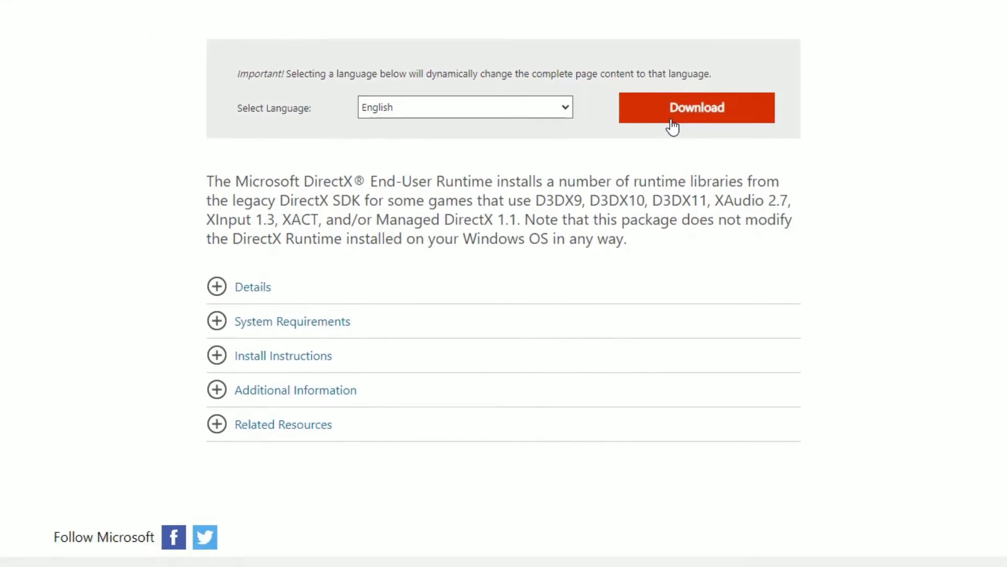
pyautogui.click(592, 187)
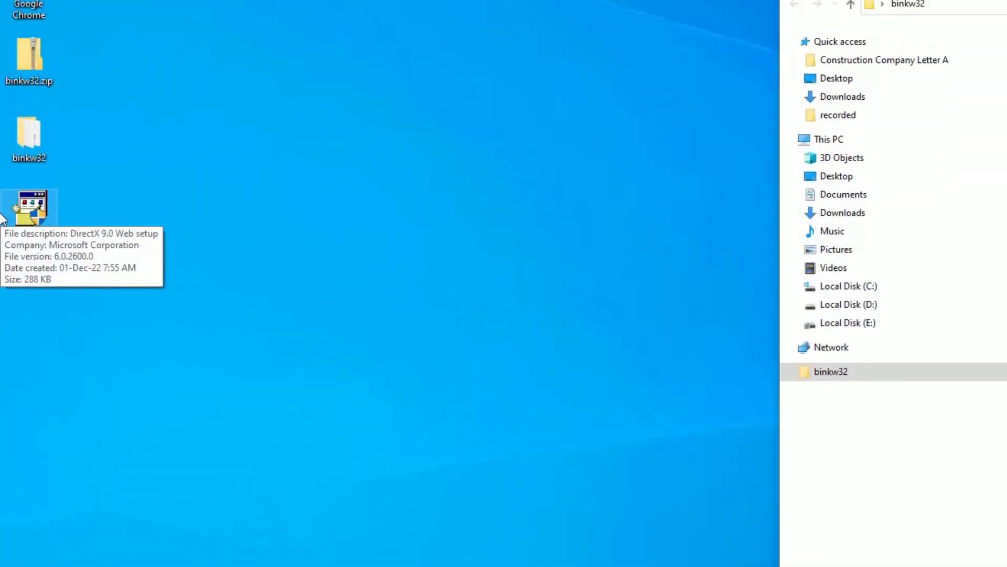
# Step: Run dxwebsetup.exe, accept the licence, decline the Bing Bar and finish setup
pyautogui.click(19, 297)
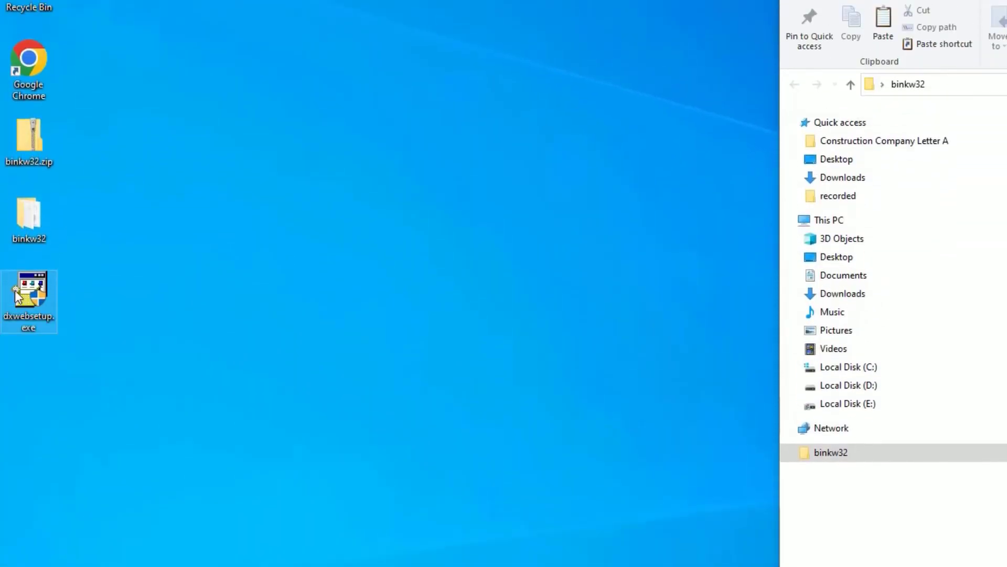
pyautogui.doubleClick(14, 291)
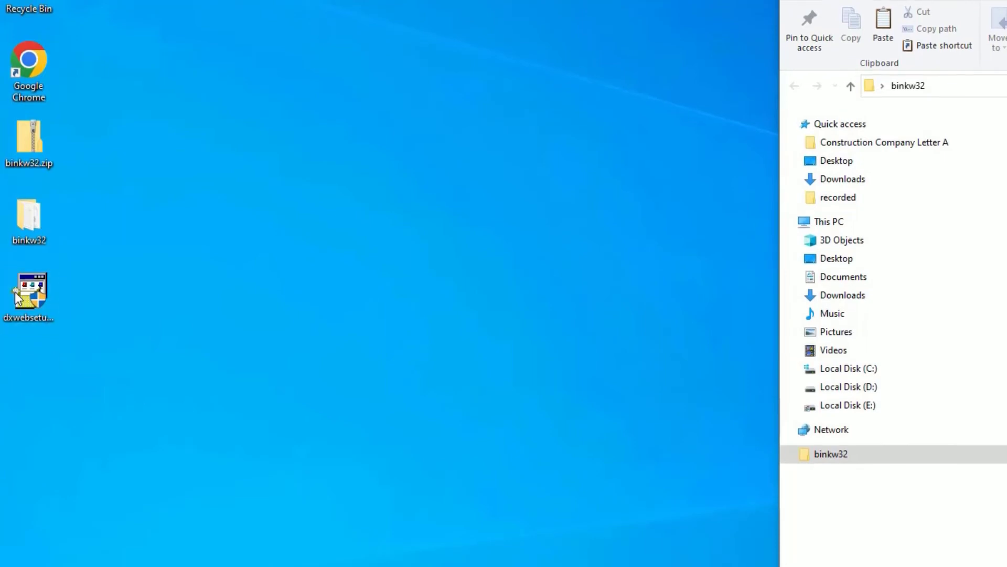
pyautogui.click(183, 199)
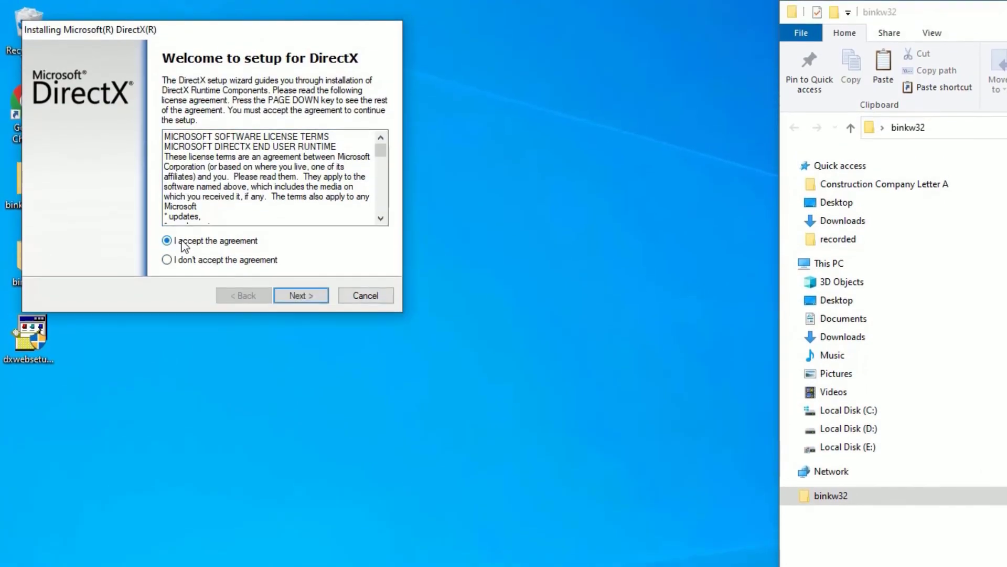
pyautogui.click(299, 295)
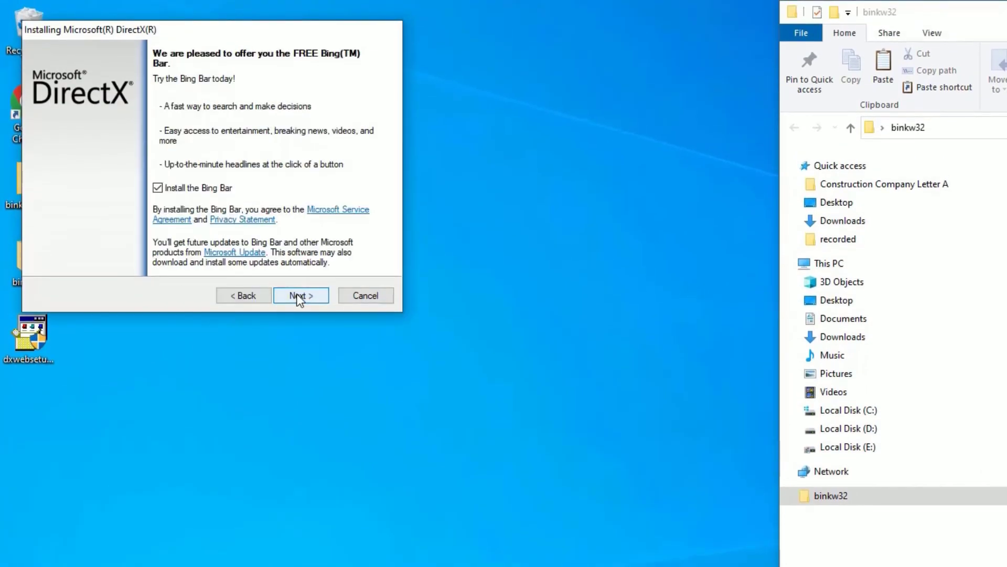
pyautogui.click(161, 192)
pyautogui.click(310, 301)
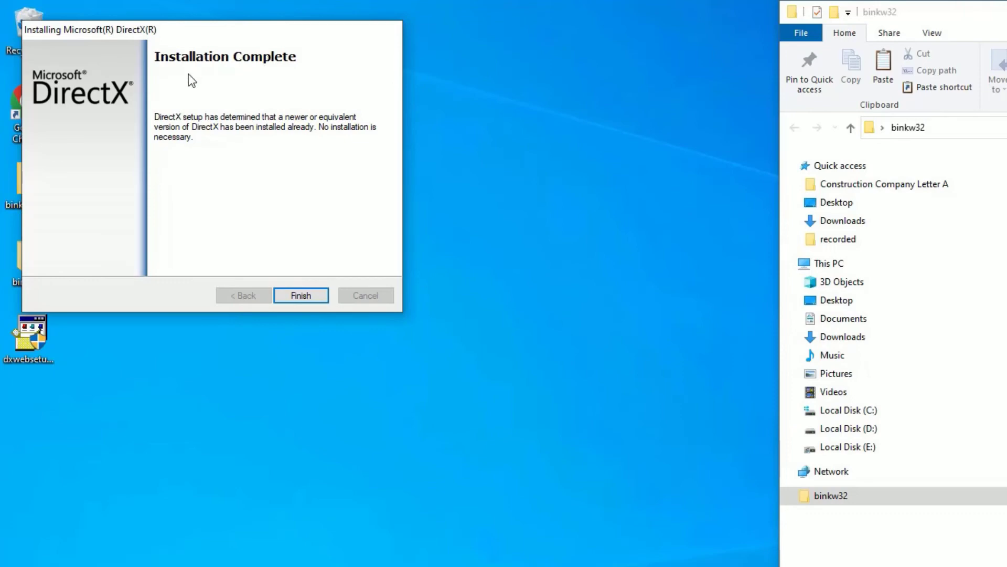
pyautogui.click(294, 296)
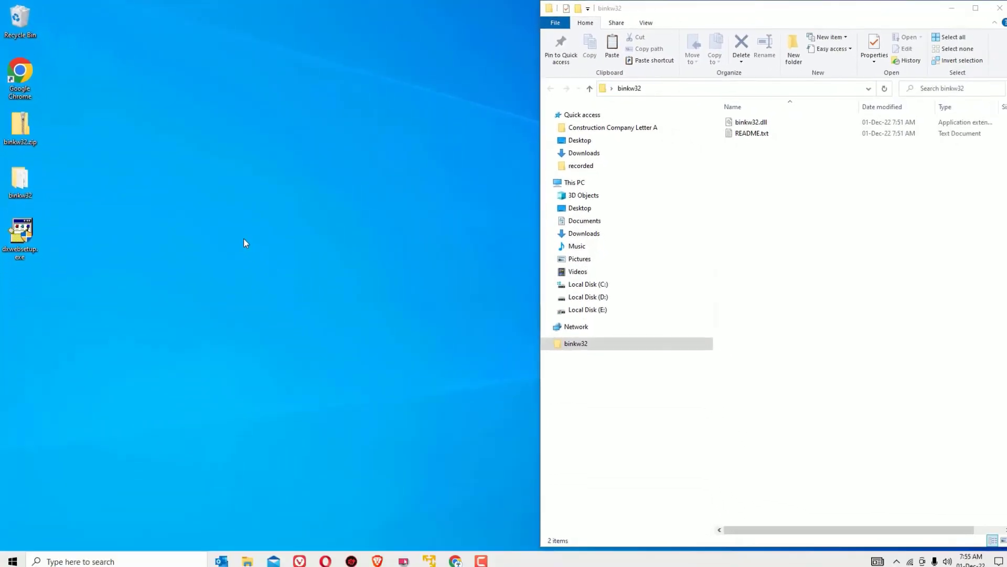